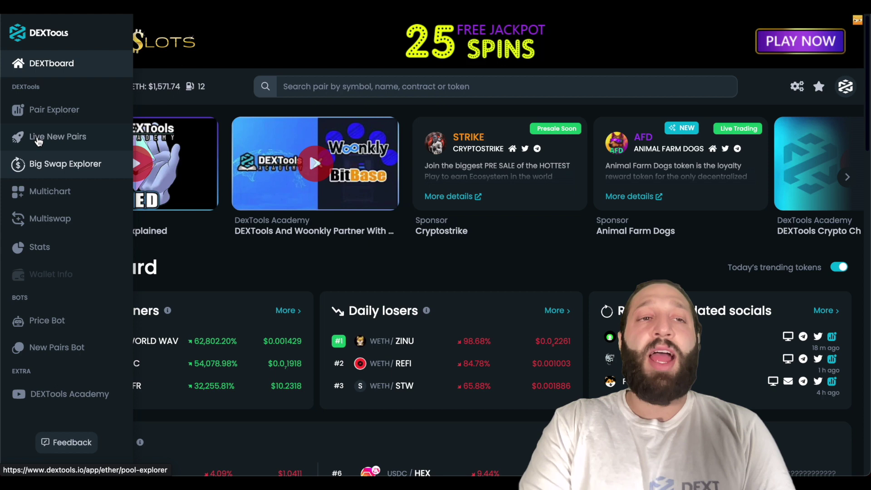
Go from the DEXTboard home to Pair Explorer for the WETH/DEXT pair.
left_click(50, 117)
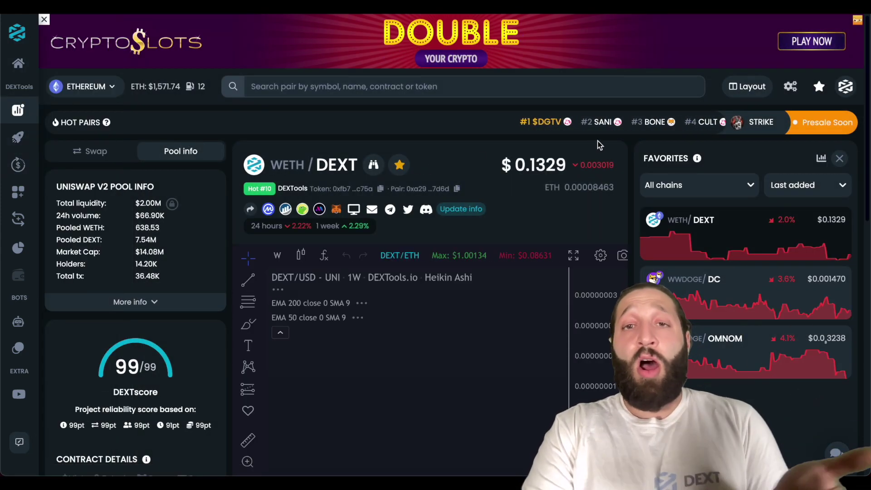
scroll(352, 216, "down", 1)
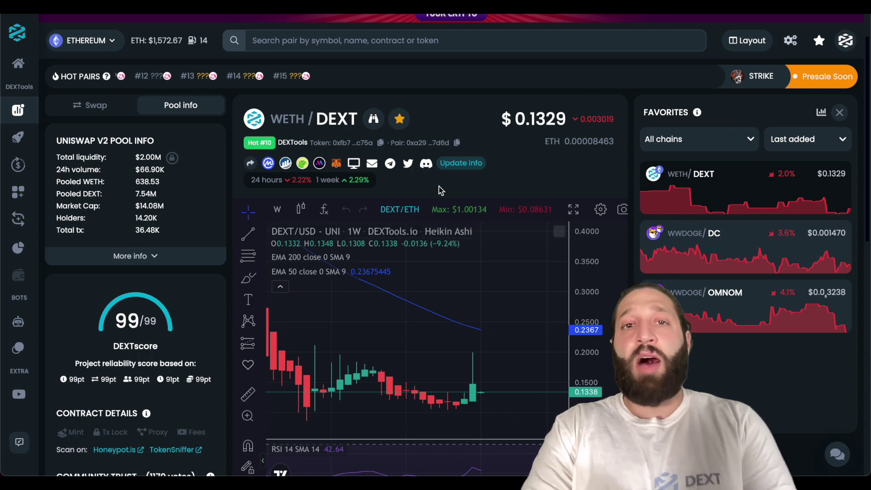
Read the Update social info notice's scammer warning, then follow its fast-track form link.
left_click(461, 163)
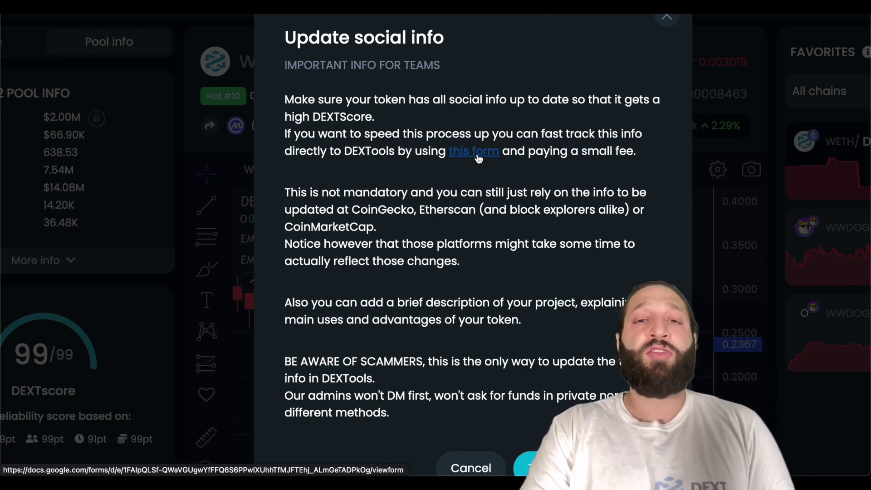
left_click_drag(286, 360, 419, 401)
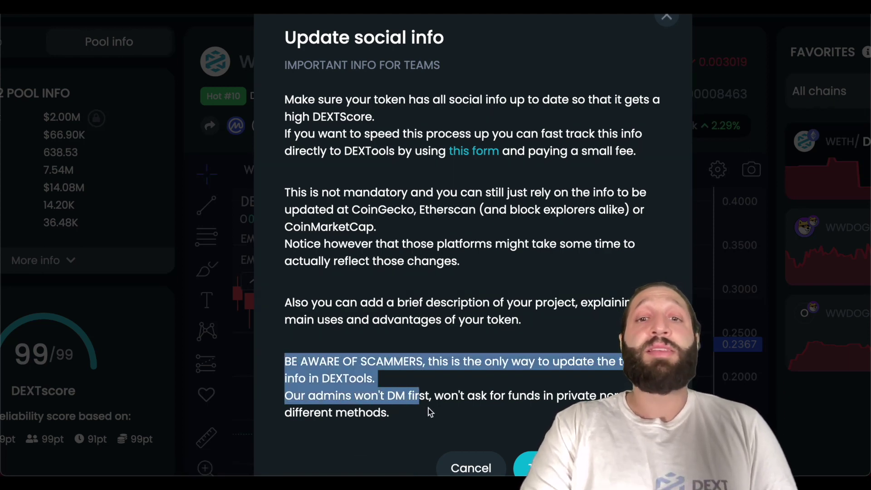
left_click_drag(414, 410, 289, 361)
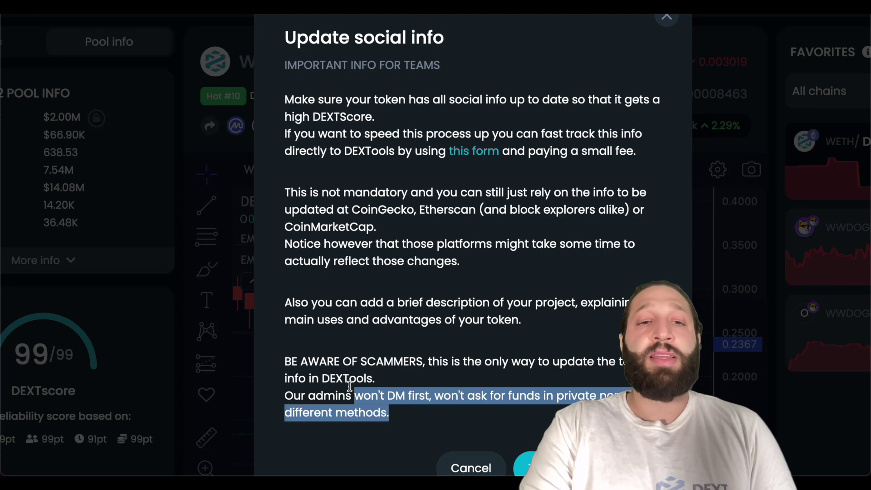
left_click(414, 390)
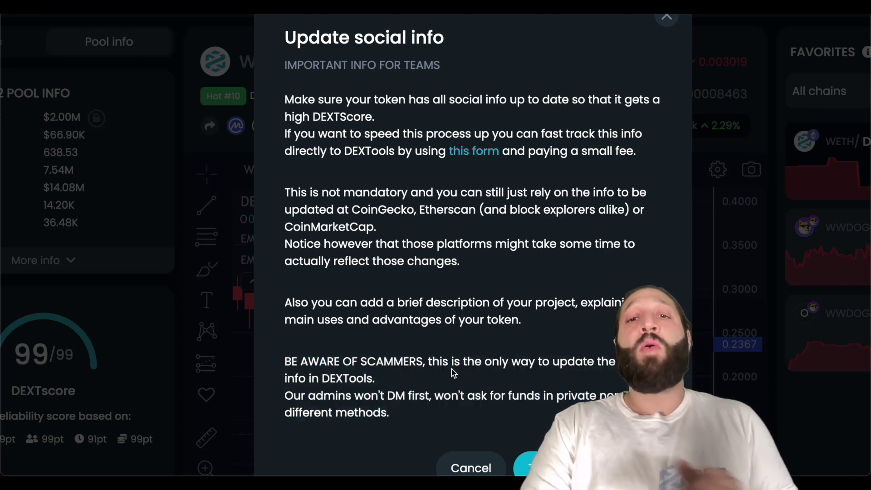
left_click(471, 152)
scroll(468, 183, "down", 1)
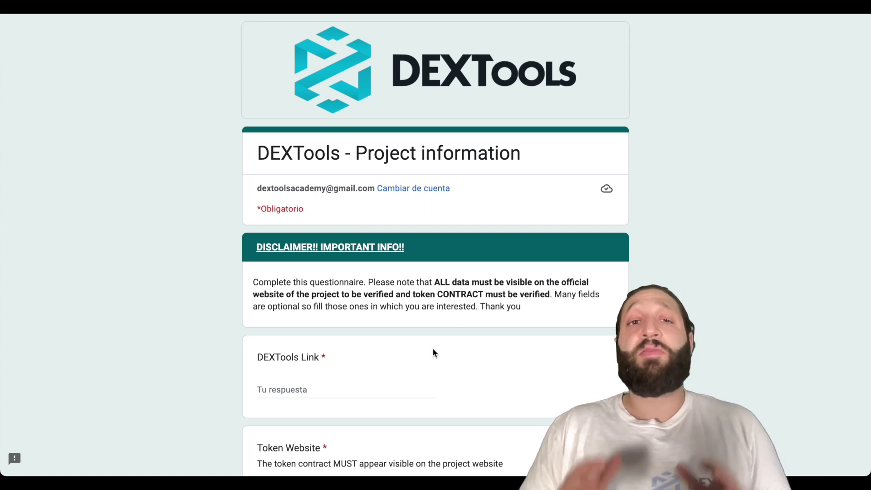
scroll(433, 350, "down", 2)
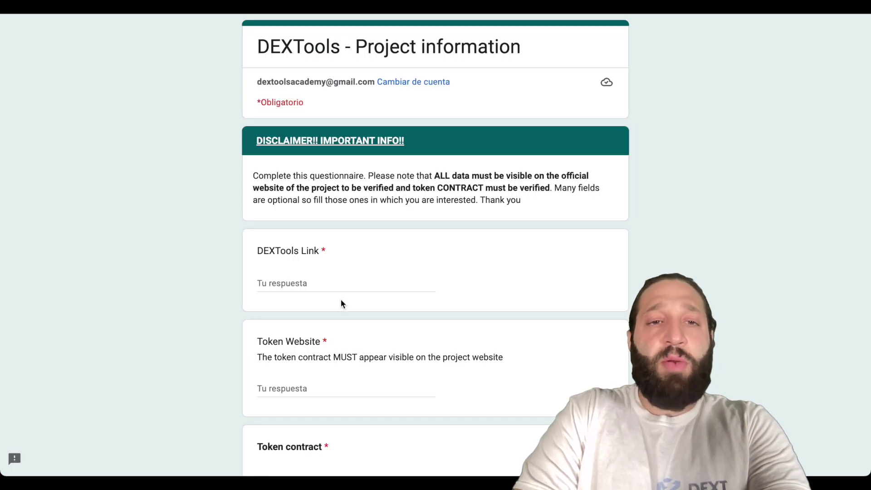
Enter the pasted pair link, dextools.io website, pasted token contract and email answers.
left_click(336, 288)
key("ctrl+v")
scroll(345, 315, "down", 3)
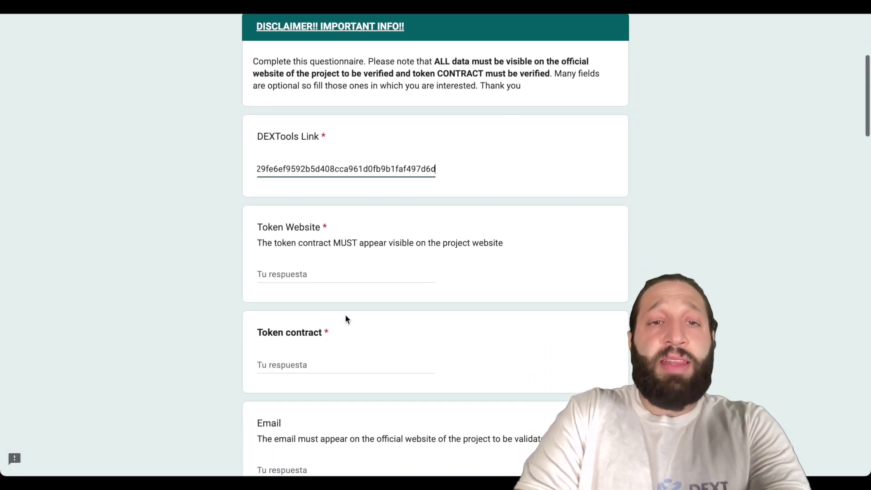
left_click(336, 274)
type("de")
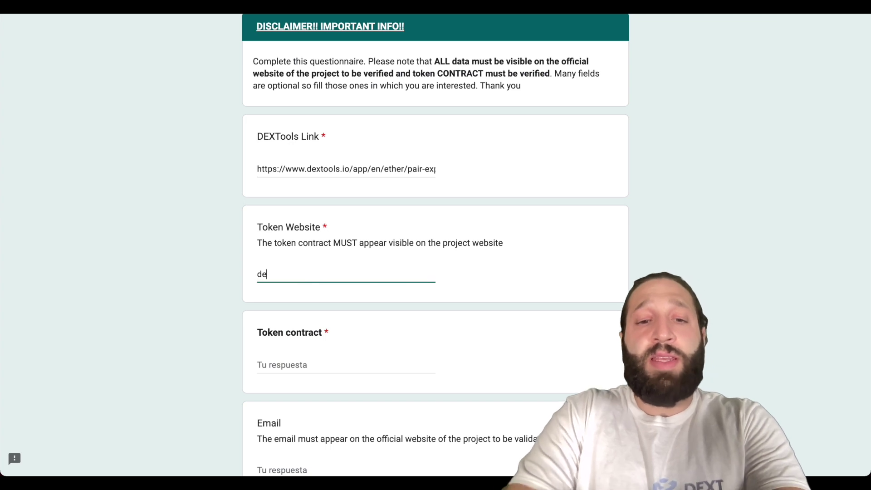
type("xtools.io")
key("Tab")
scroll(333, 55, "down", 1)
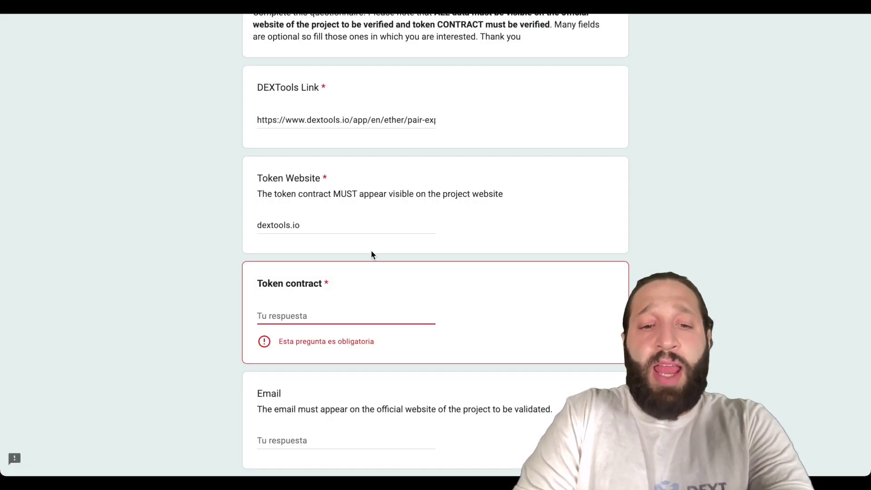
key("ctrl+v")
scroll(360, 301, "down", 1)
scroll(360, 301, "down", 2)
left_click(338, 281)
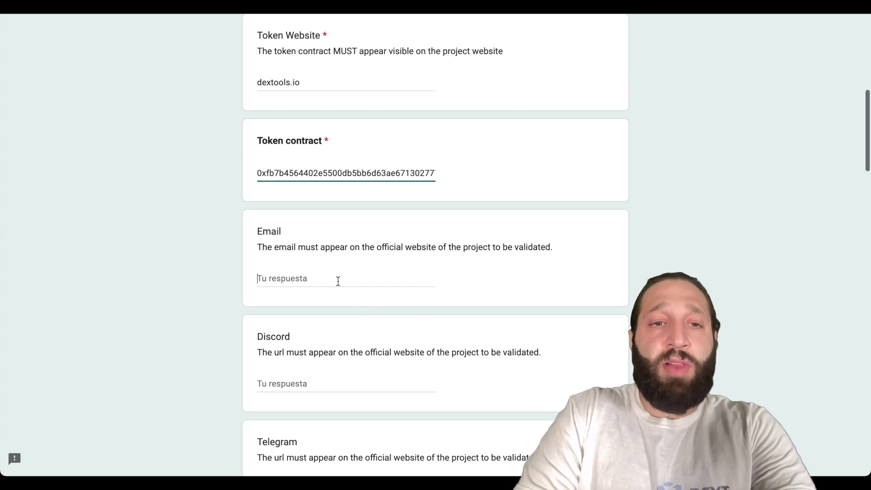
type("dextools.io")
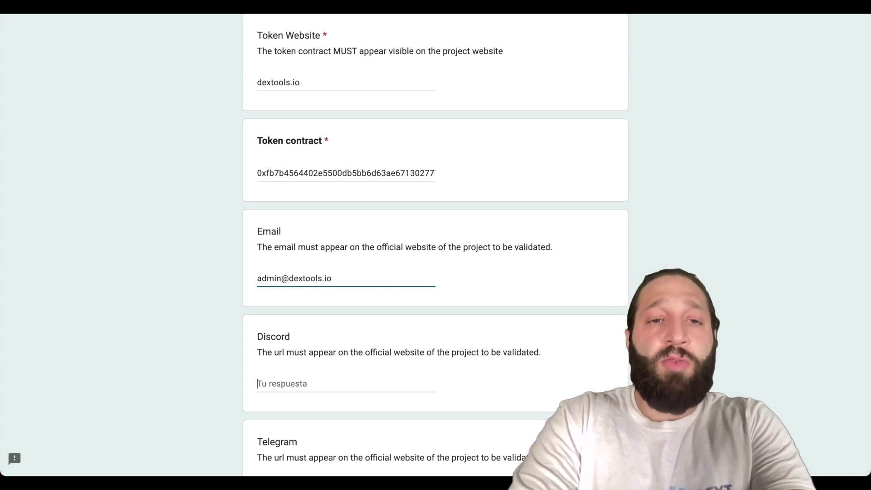
scroll(436, 245, "down", 2)
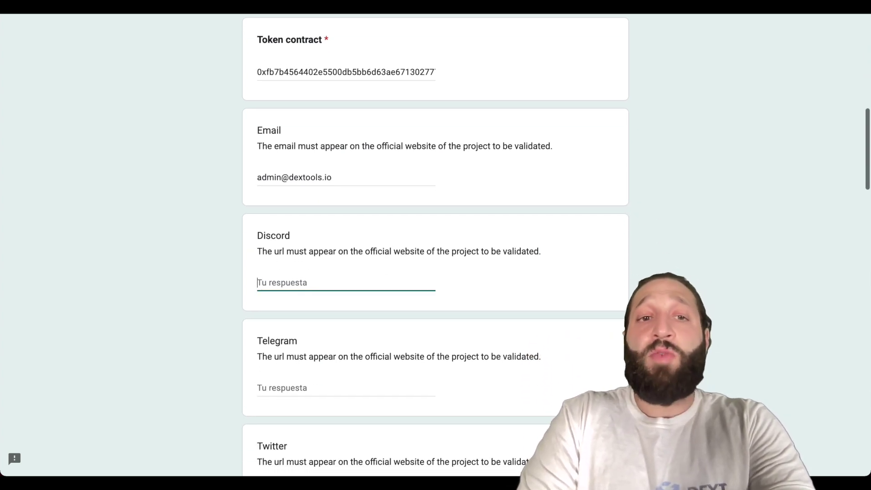
scroll(311, 344, "down", 2)
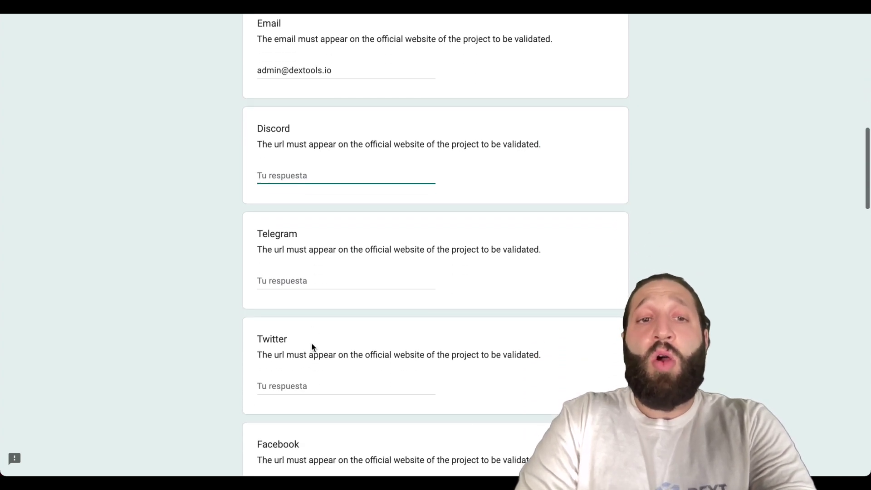
scroll(308, 306, "down", 1)
scroll(309, 307, "down", 1)
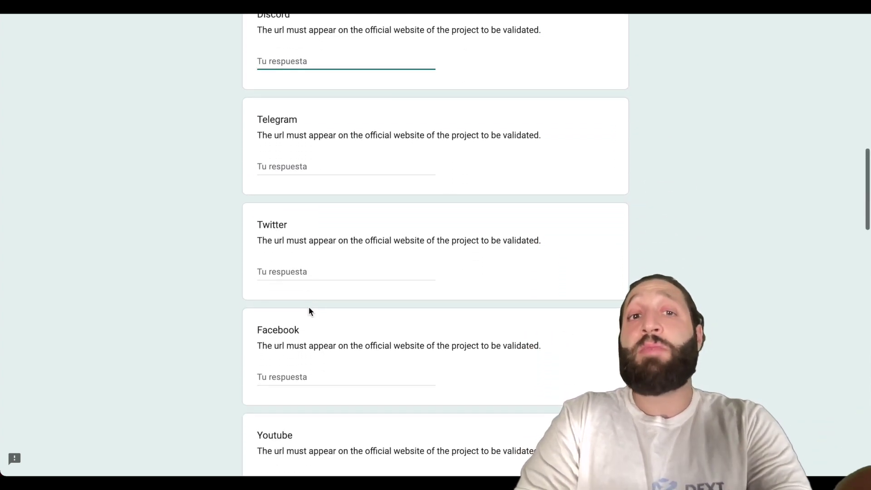
scroll(308, 306, "down", 1)
scroll(309, 311, "down", 1)
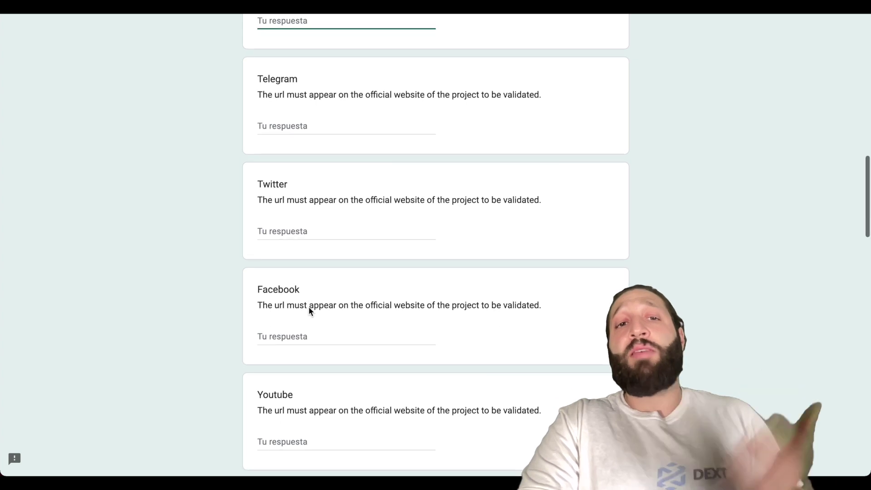
scroll(308, 307, "down", 1)
scroll(308, 307, "down", 1)
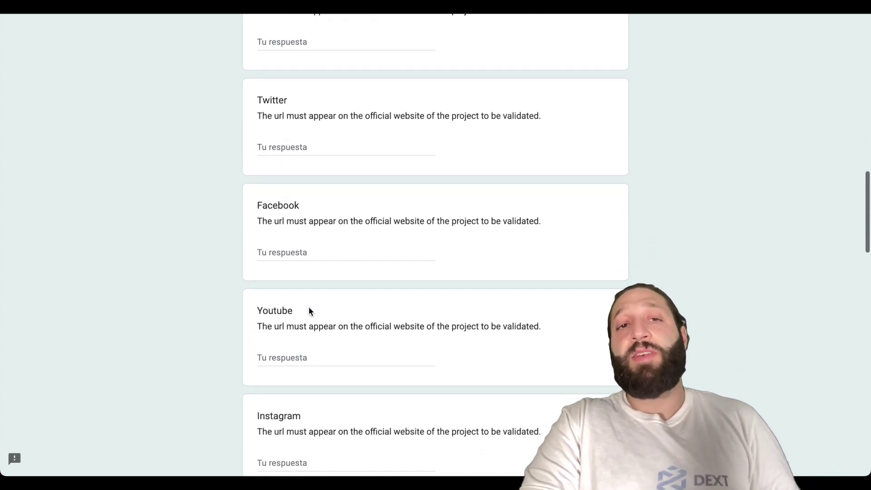
scroll(308, 306, "down", 1)
scroll(309, 311, "down", 1)
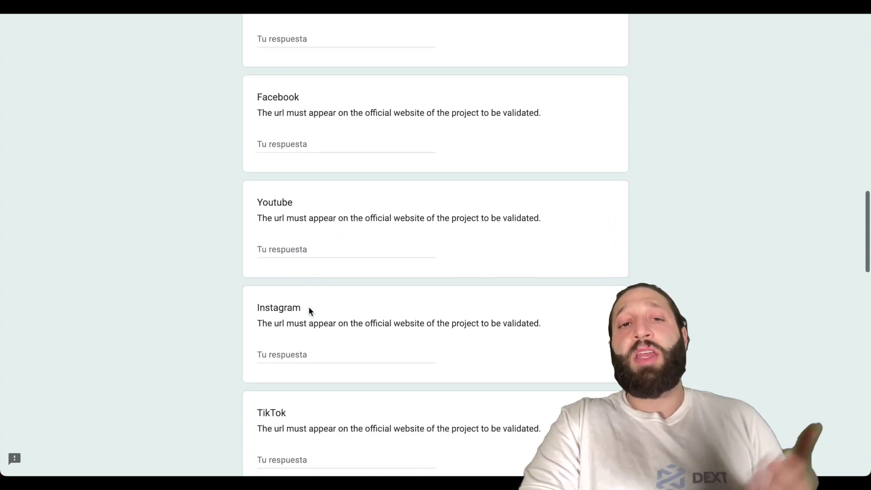
scroll(308, 311, "down", 1)
scroll(308, 311, "down", 2)
scroll(309, 312, "down", 1)
scroll(308, 312, "down", 1)
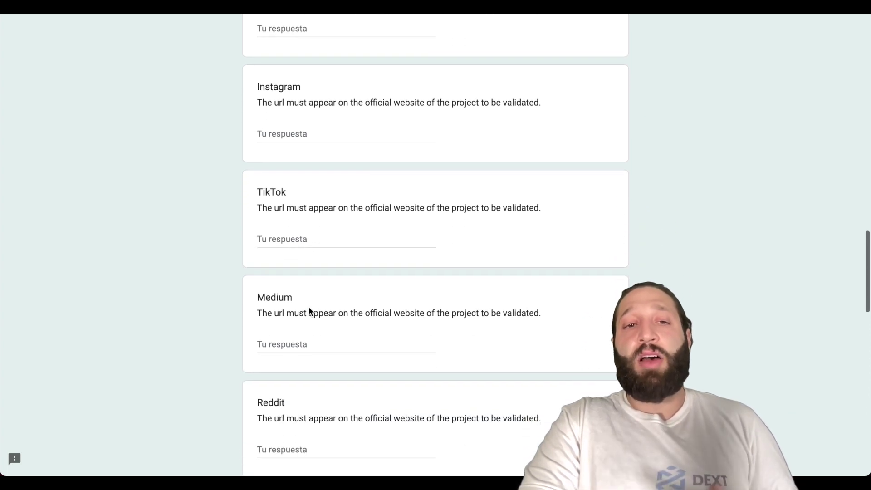
scroll(308, 311, "down", 1)
scroll(308, 311, "down", 1)
scroll(308, 311, "down", 1)
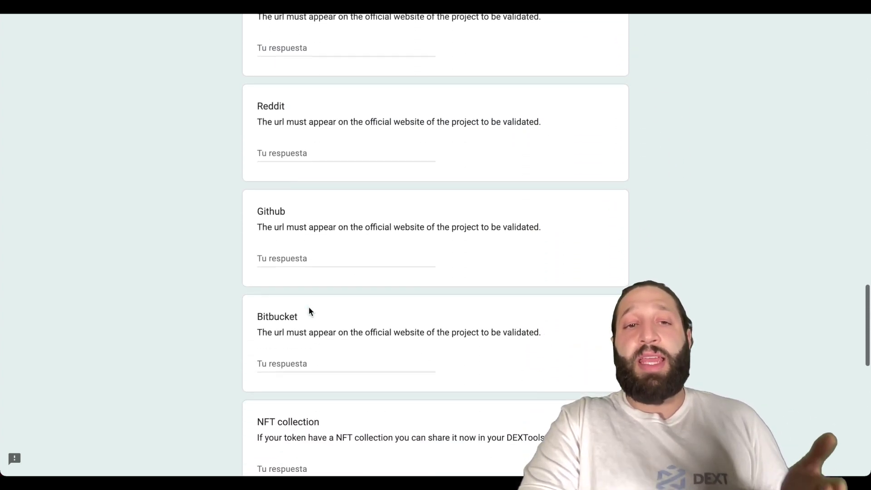
scroll(309, 311, "down", 1)
scroll(308, 307, "down", 1)
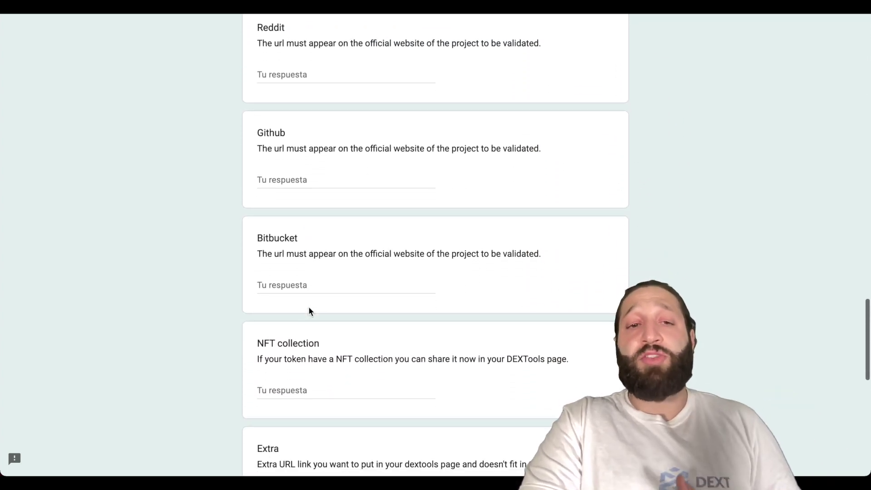
scroll(309, 308, "down", 1)
scroll(310, 307, "down", 1)
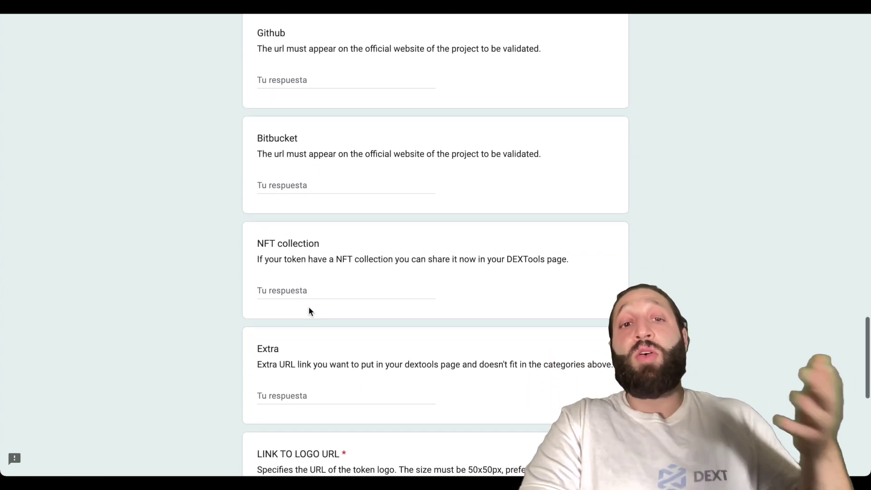
scroll(310, 310, "down", 1)
scroll(309, 309, "down", 1)
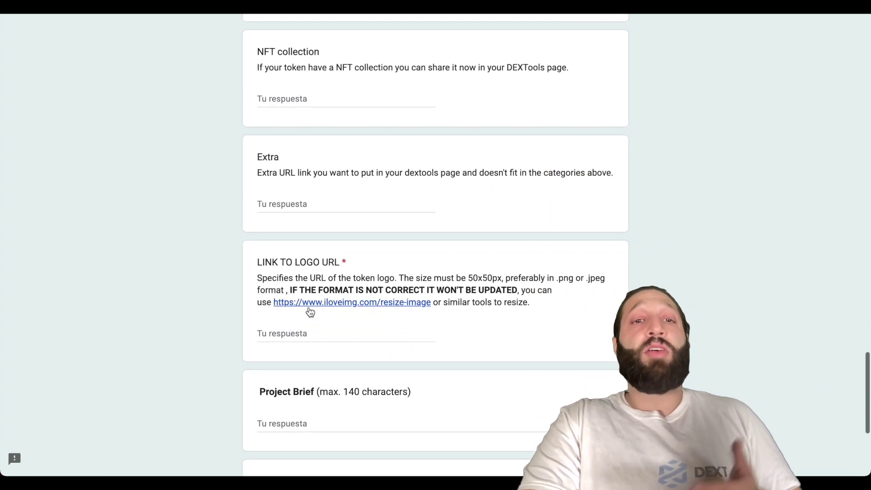
scroll(309, 309, "down", 1)
scroll(309, 311, "down", 3)
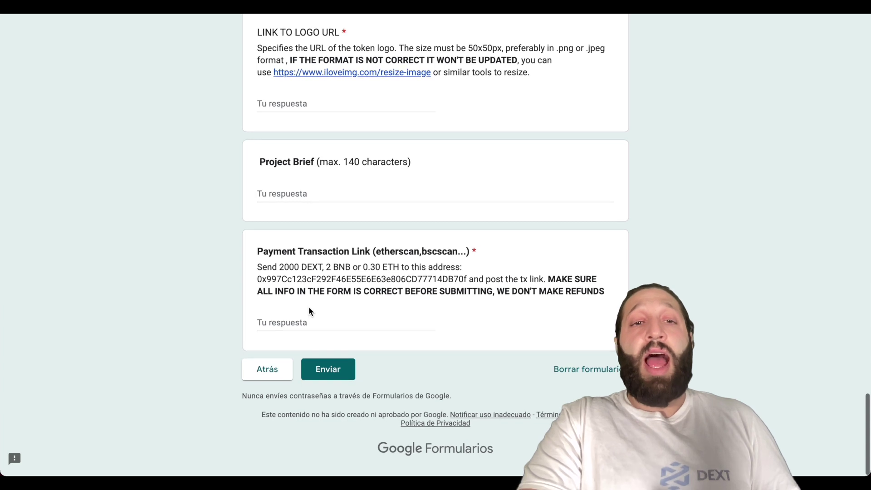
scroll(308, 311, "up", 1)
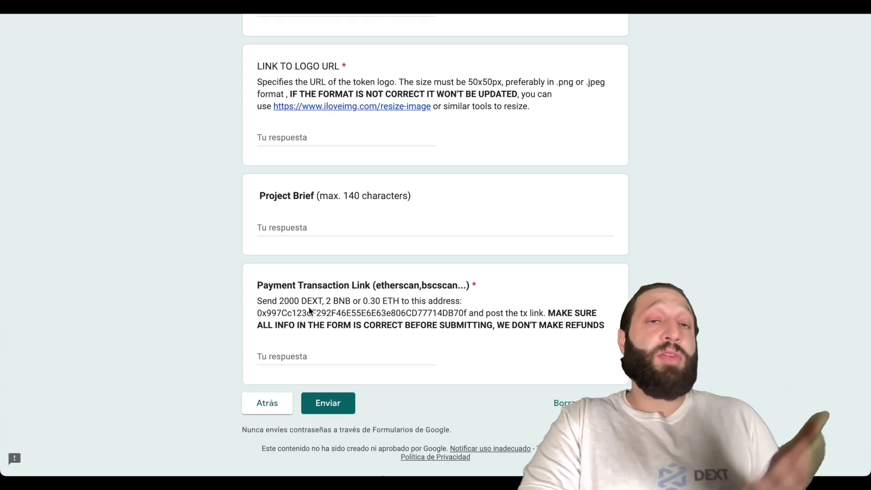
scroll(308, 311, "up", 1)
scroll(308, 311, "up", 1)
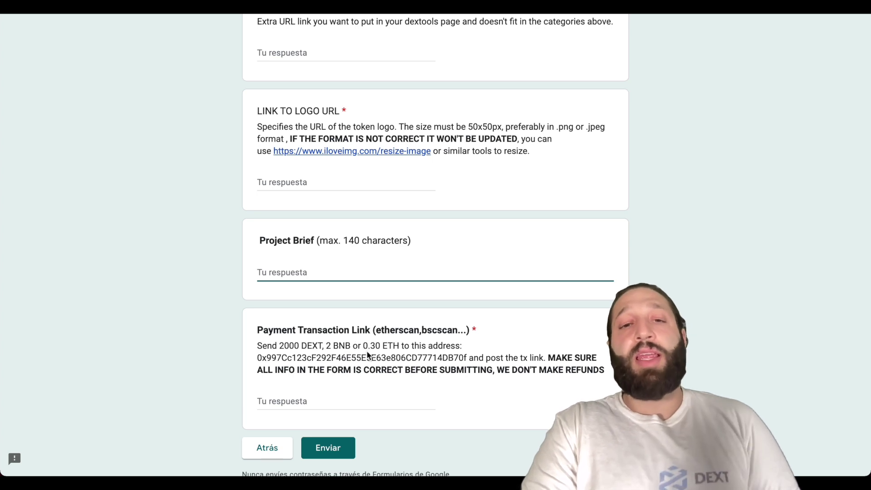
left_click(301, 346)
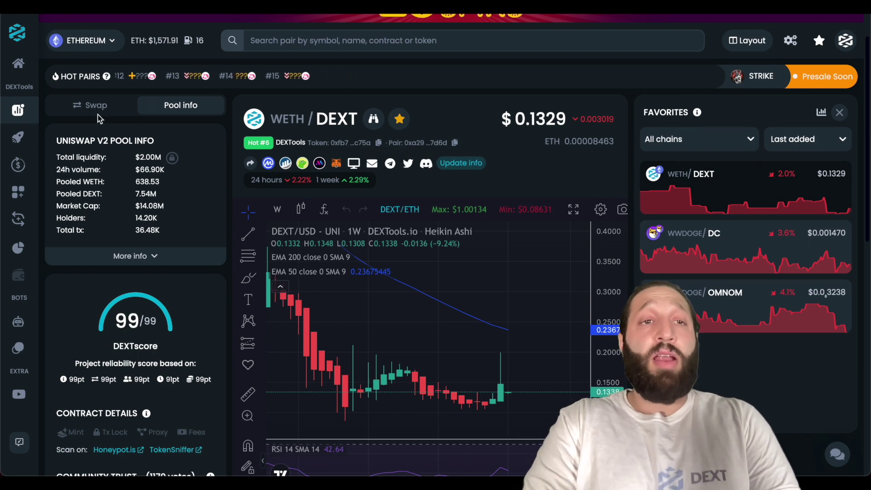
Switch the WETH/DEXT pair page's side panel from Pool info to Swap.
left_click(99, 109)
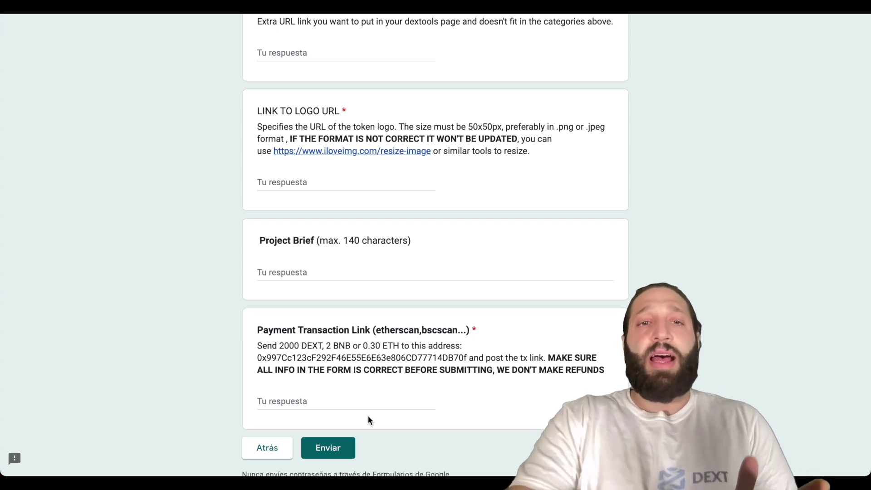
scroll(369, 418, "up", 5)
scroll(369, 418, "up", 8)
scroll(368, 417, "up", 1)
scroll(368, 417, "up", 1)
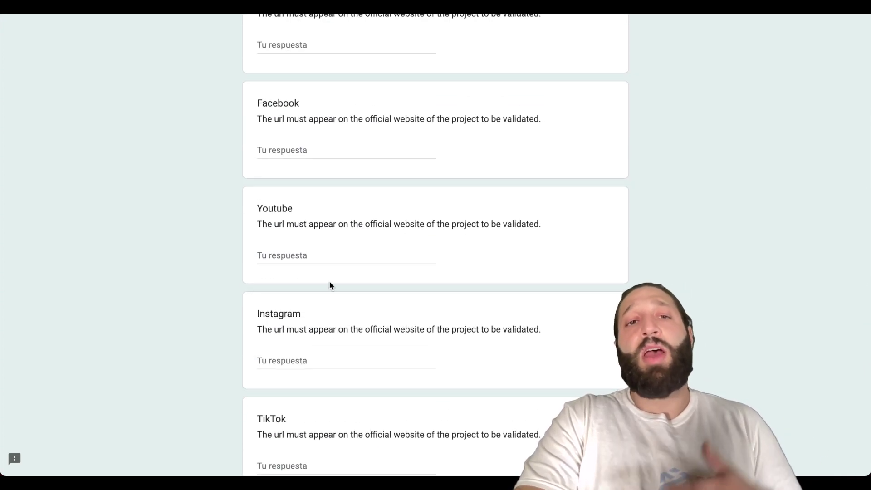
scroll(334, 320, "down", 1)
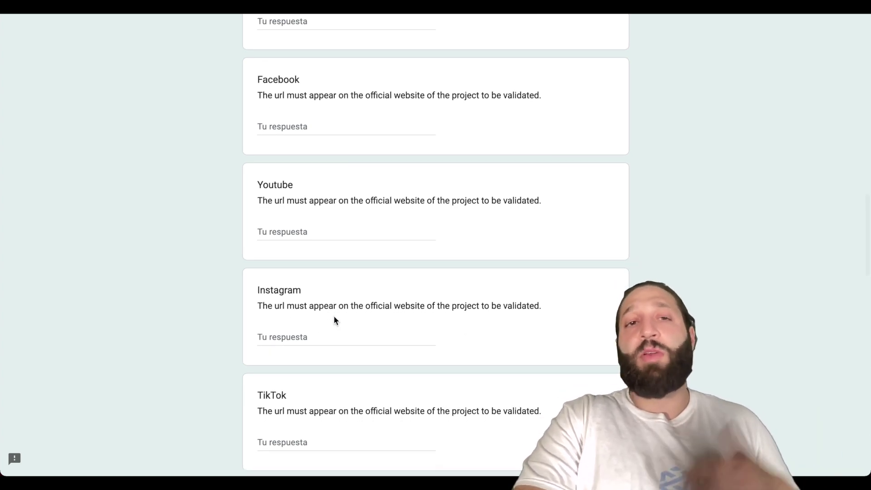
scroll(334, 316, "up", 1)
scroll(334, 316, "up", 3)
scroll(333, 315, "up", 2)
scroll(334, 315, "up", 1)
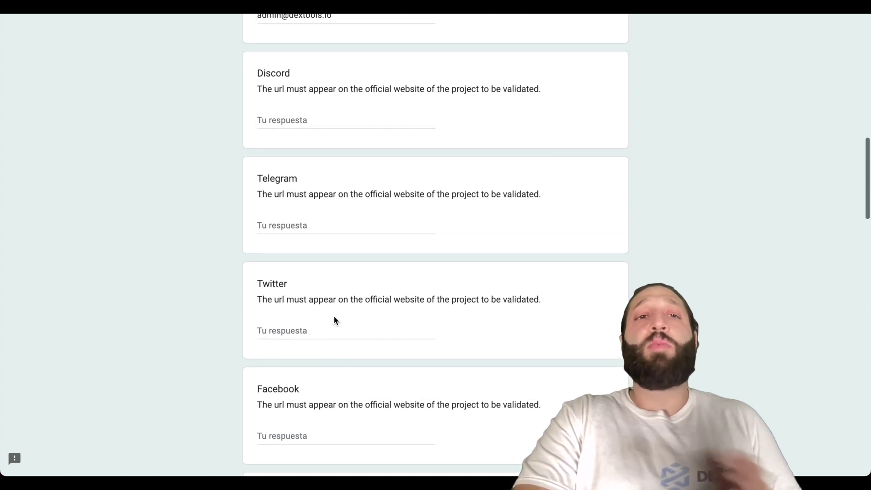
scroll(333, 321, "up", 1)
scroll(334, 320, "up", 1)
scroll(333, 320, "up", 1)
scroll(334, 321, "up", 1)
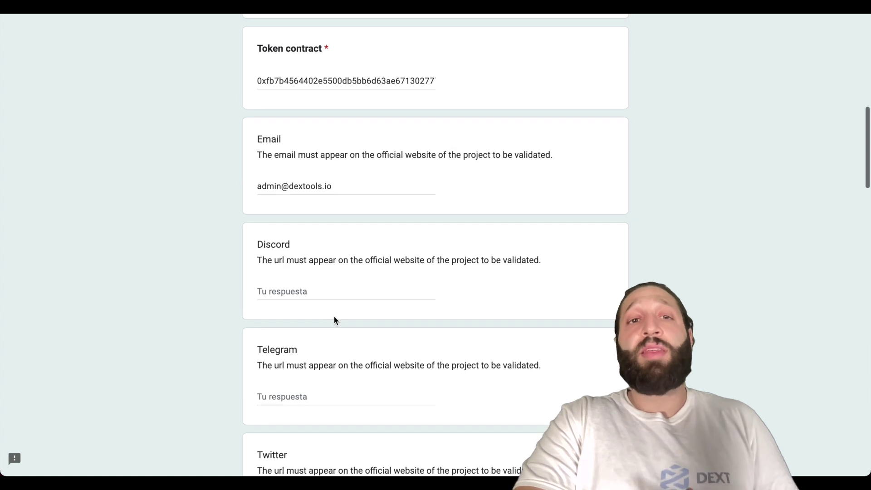
scroll(333, 318, "up", 1)
scroll(334, 317, "up", 2)
scroll(333, 317, "up", 1)
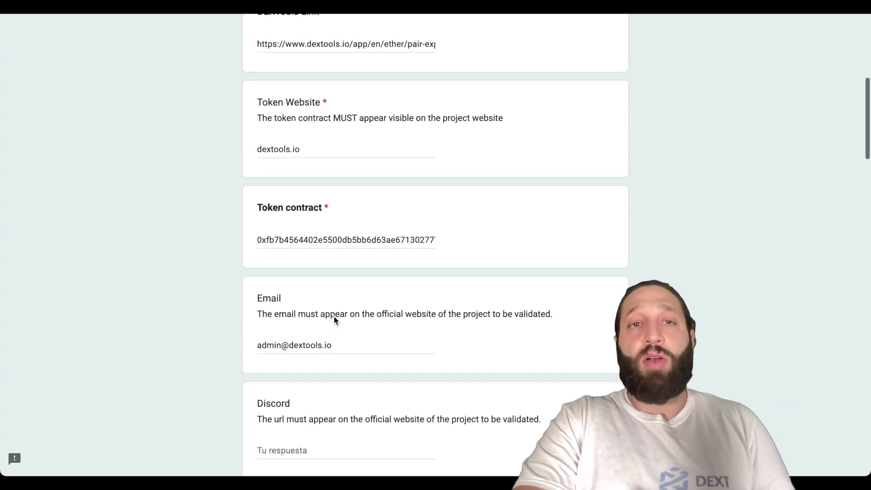
scroll(333, 317, "up", 1)
scroll(334, 316, "up", 1)
scroll(334, 317, "up", 1)
scroll(334, 317, "up", 1)
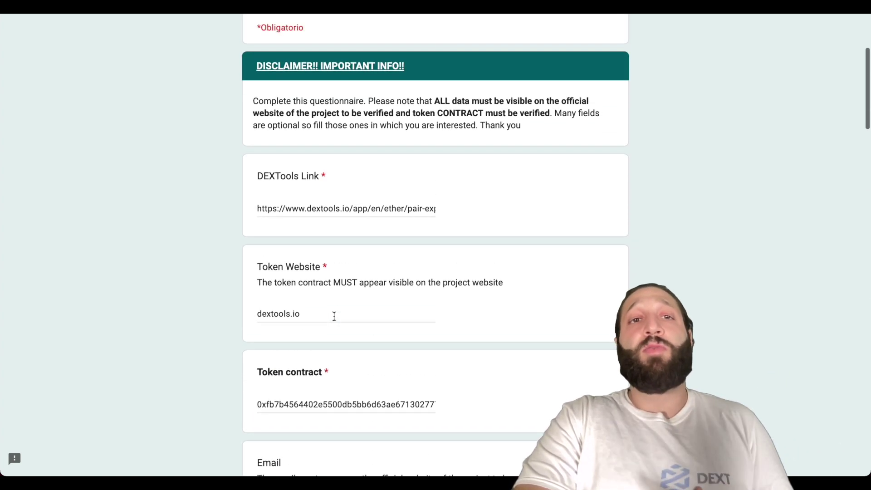
scroll(334, 315, "up", 3)
scroll(334, 316, "up", 2)
scroll(334, 317, "down", 15)
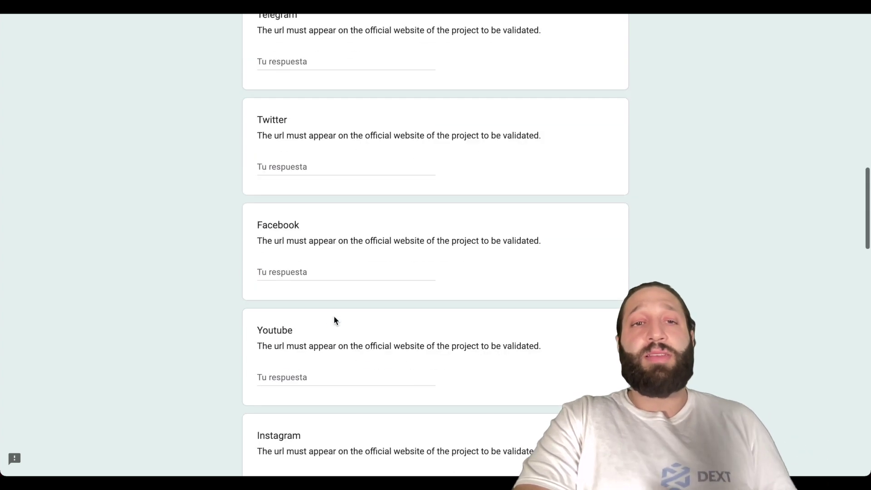
scroll(334, 318, "down", 5)
scroll(335, 318, "down", 1)
scroll(335, 318, "down", 1)
scroll(334, 318, "down", 2)
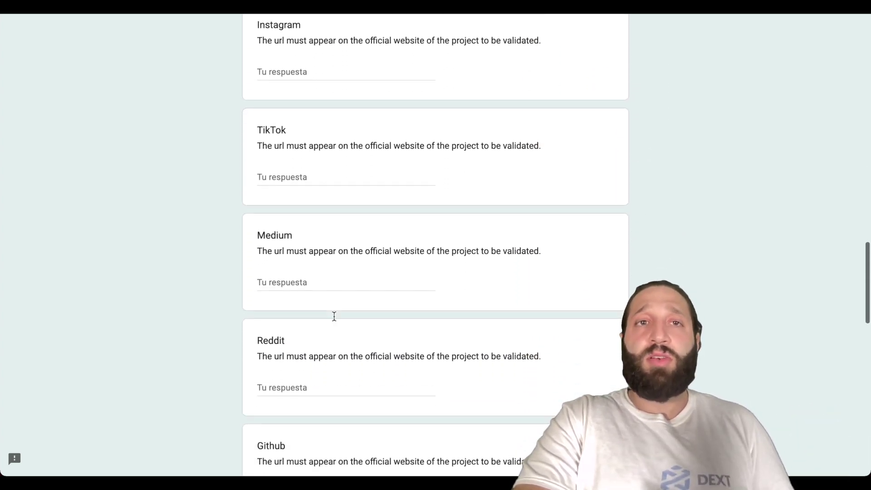
scroll(334, 316, "down", 1)
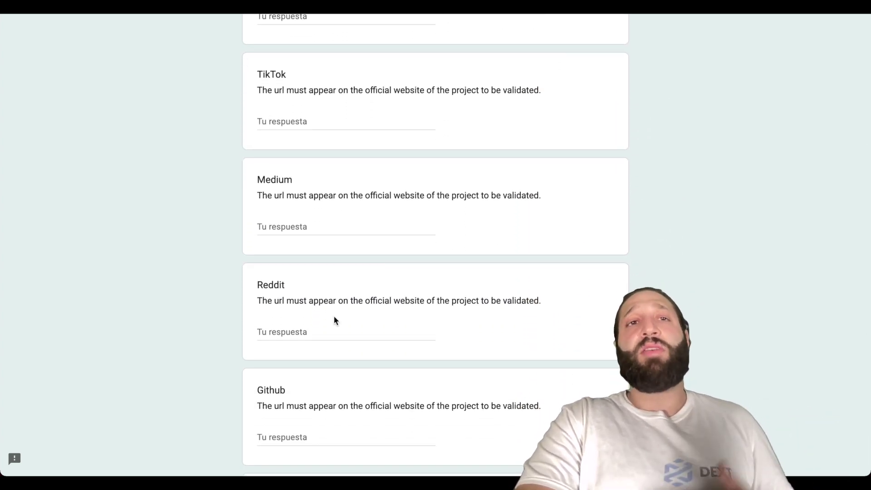